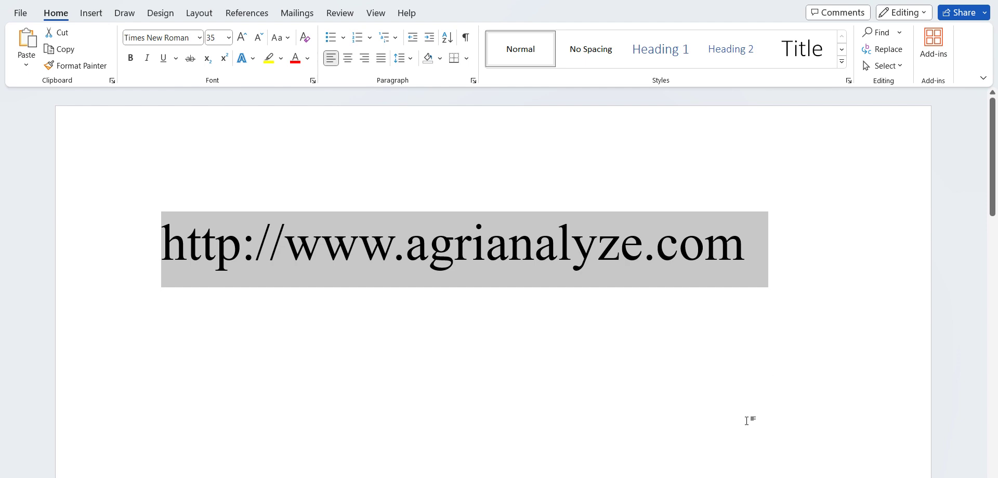
Step: Switch to the crd_one_factor1_csv workbook in Excel and examine the treatment levels in the Sugar column
mouse_move(714, 476)
click(679, 448)
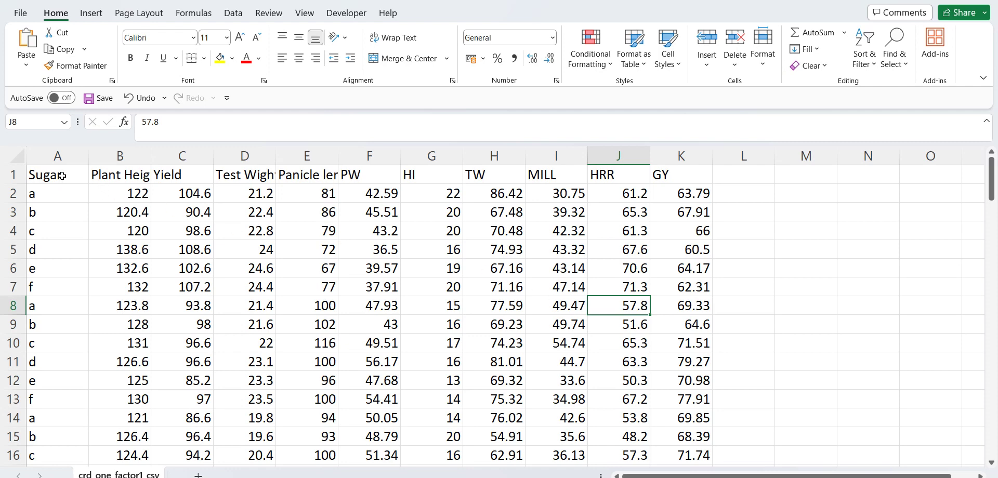
click(62, 175)
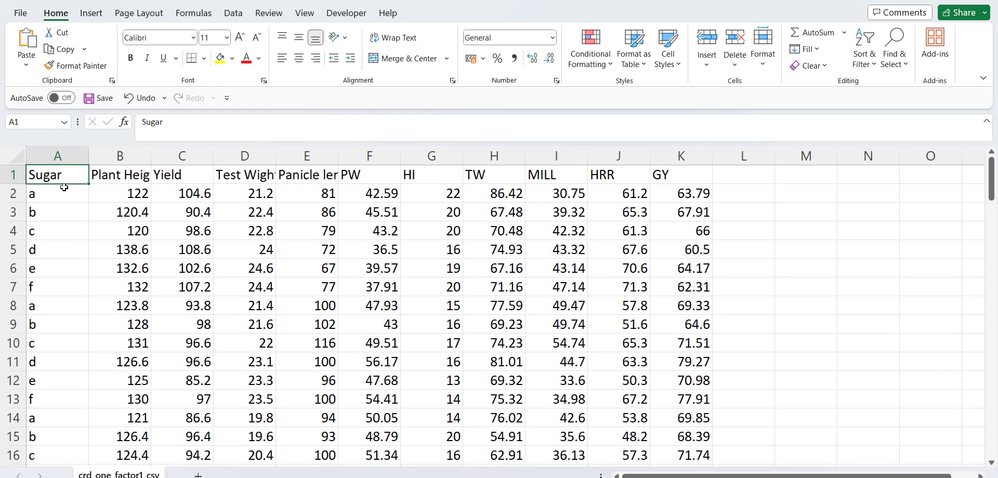
click(64, 187)
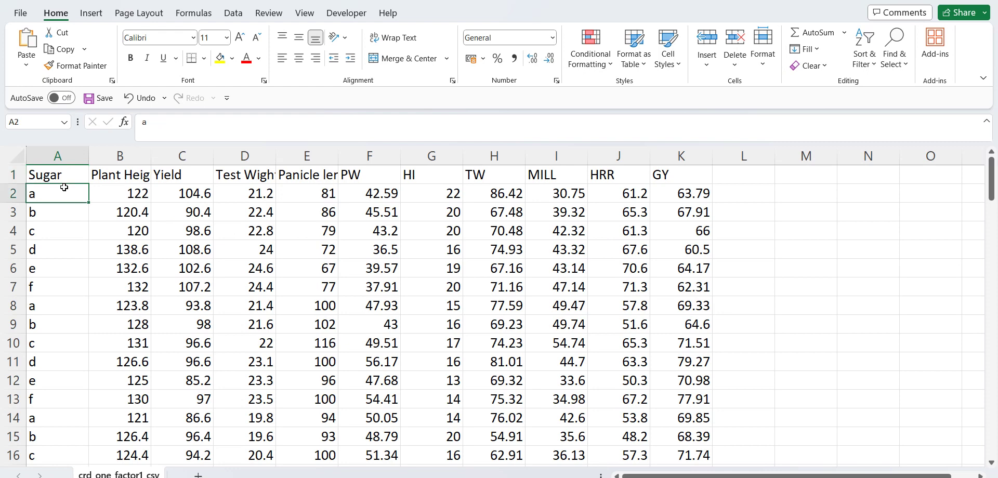
key(Down)
key(Down)
key(Down)
key(Down)
key(Down)
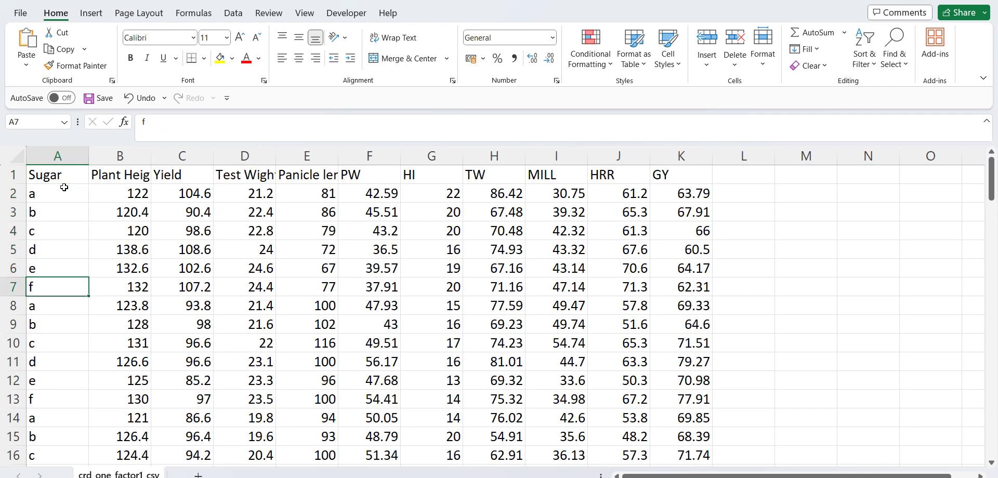
scroll(62, 258, down, 4)
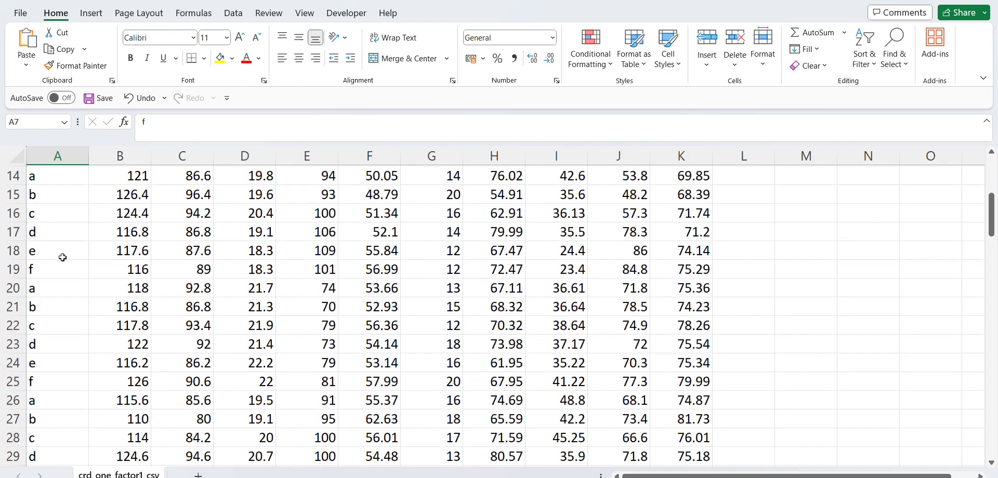
scroll(63, 257, down, 3)
scroll(62, 257, down, 3)
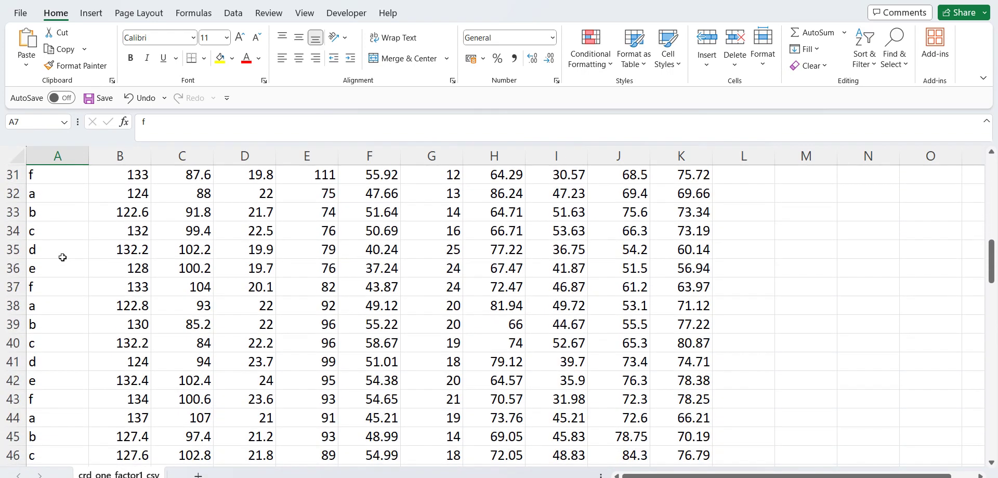
scroll(62, 258, up, 10)
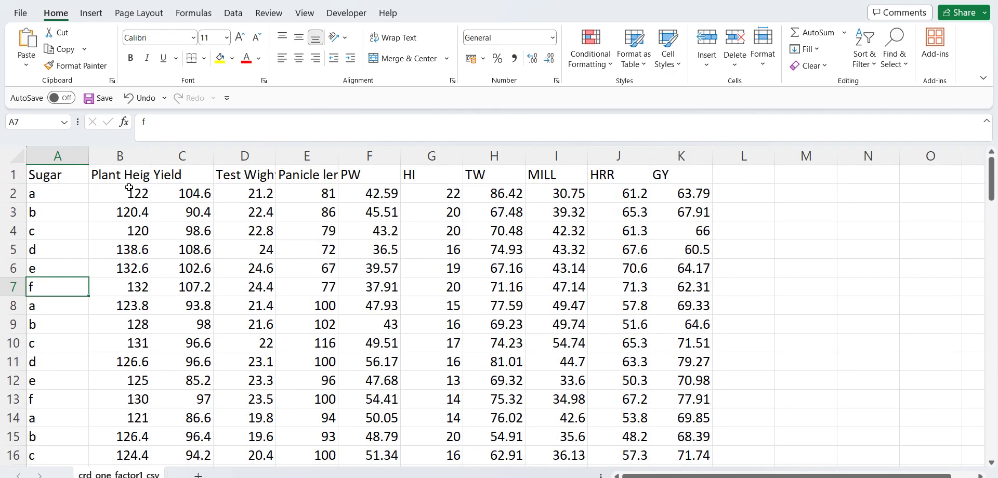
Step: Autofit the Plant Height and Test Wight columns so their full headers fit
click(129, 188)
double_click(152, 151)
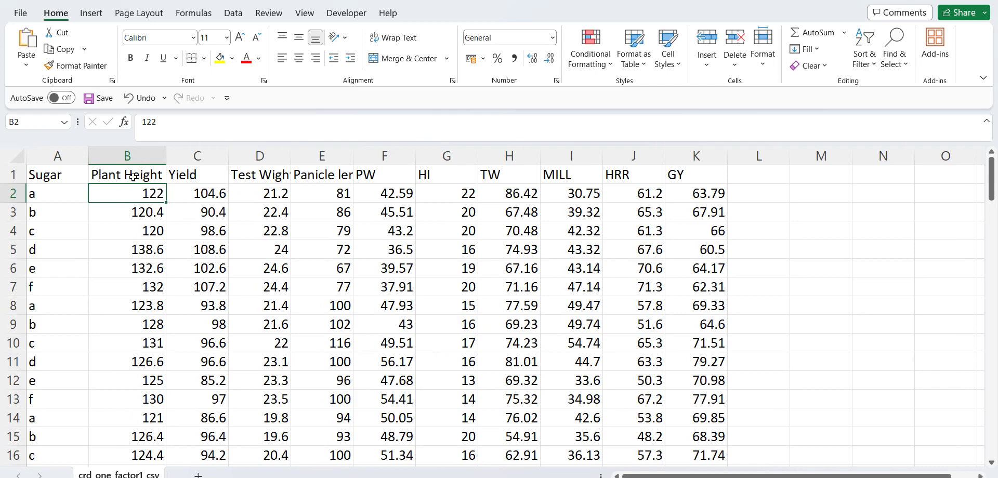
click(206, 178)
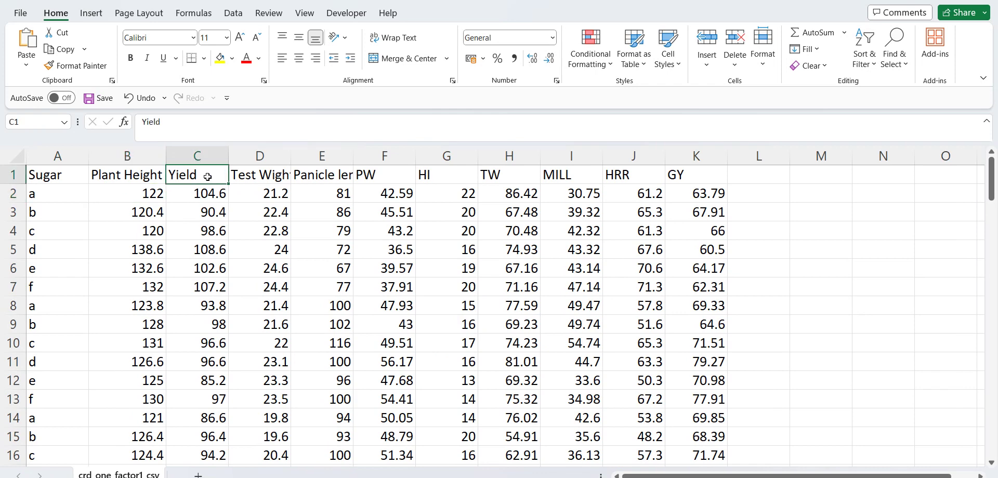
double_click(290, 156)
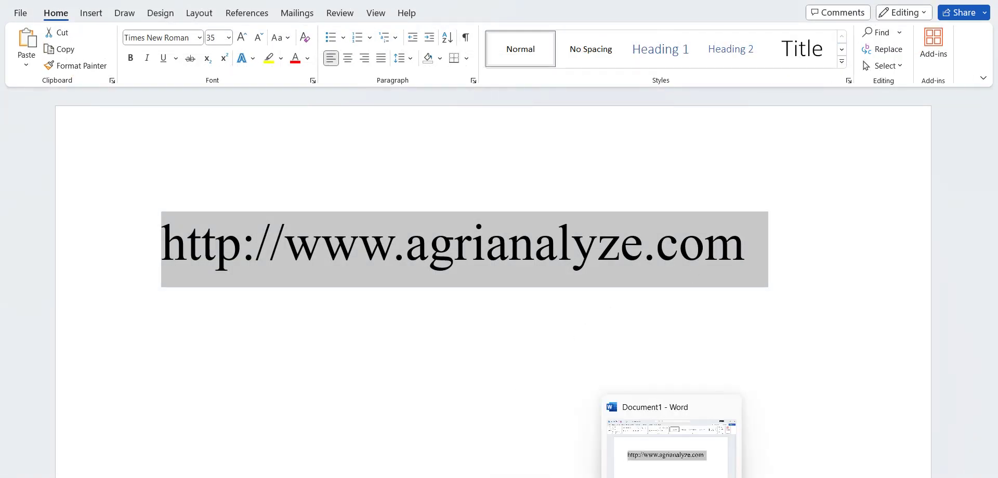
Step: Switch to the agrianalyze.com site in Chrome and open the One Factor CRD Analysis tool under Design of Experiments
mouse_move(586, 477)
click(586, 442)
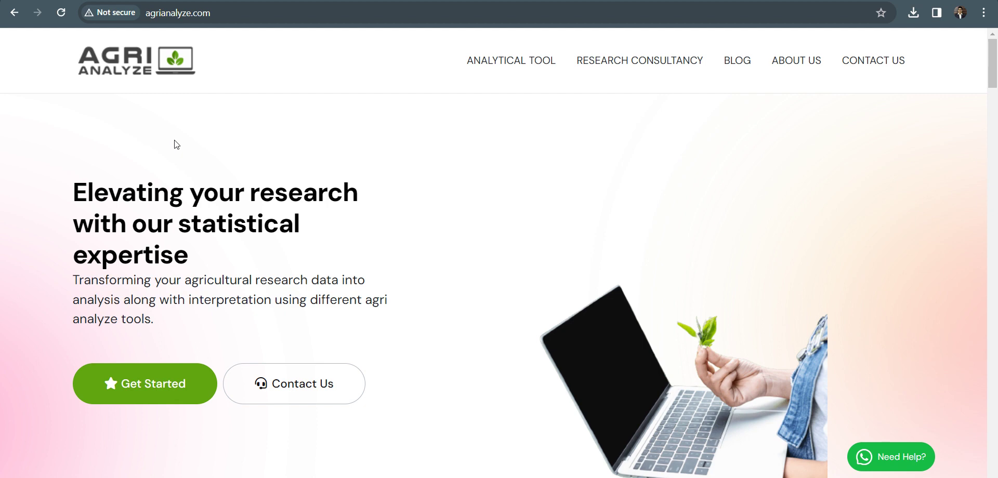
mouse_move(503, 63)
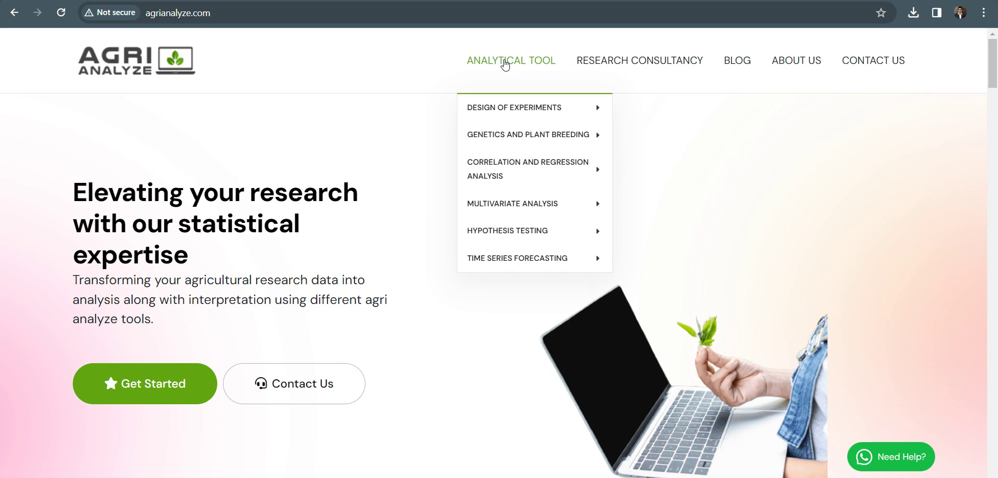
mouse_move(507, 117)
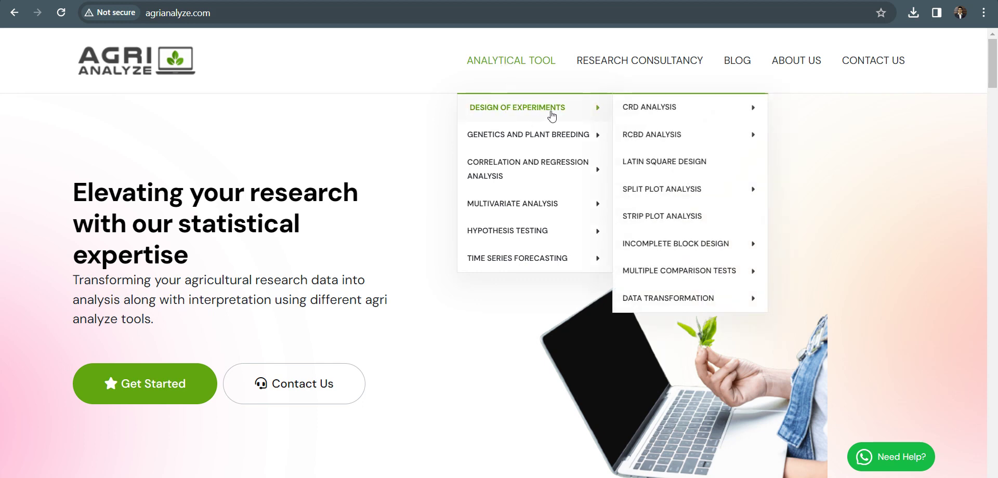
mouse_move(674, 111)
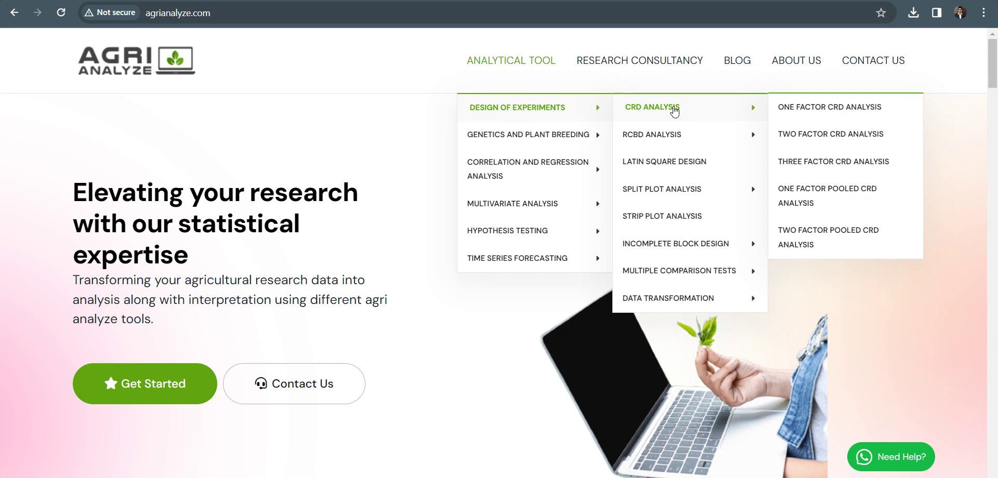
click(812, 110)
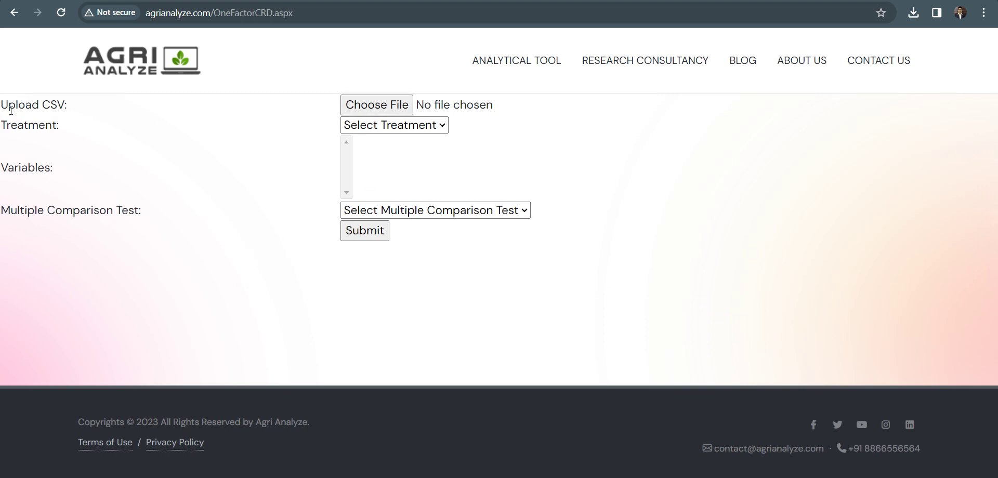
Step: Upload the crd_one_factor1_csv file as the analysis data
drag(2, 107, 70, 108)
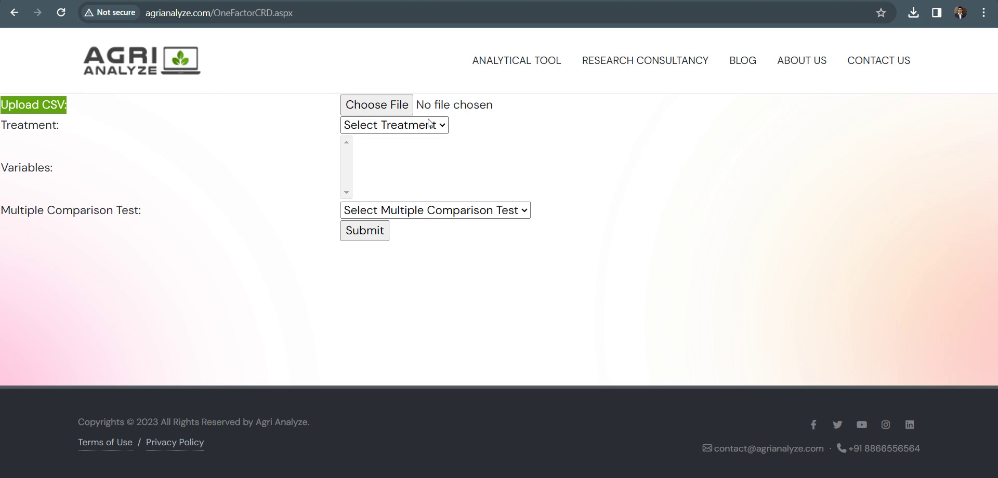
click(387, 109)
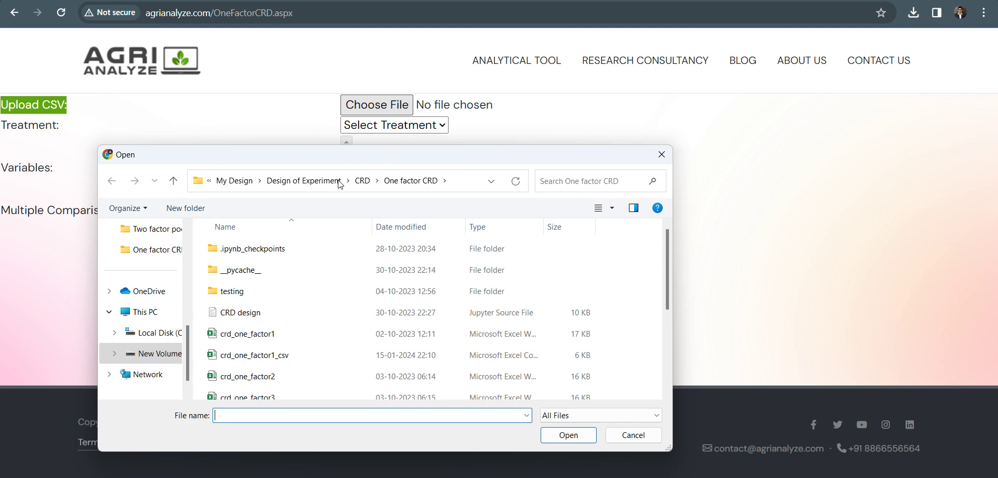
click(288, 355)
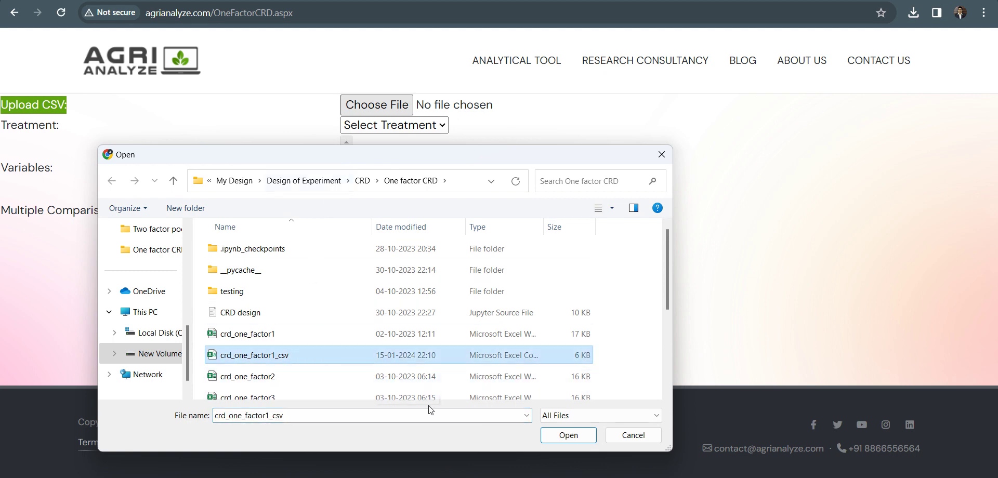
click(554, 436)
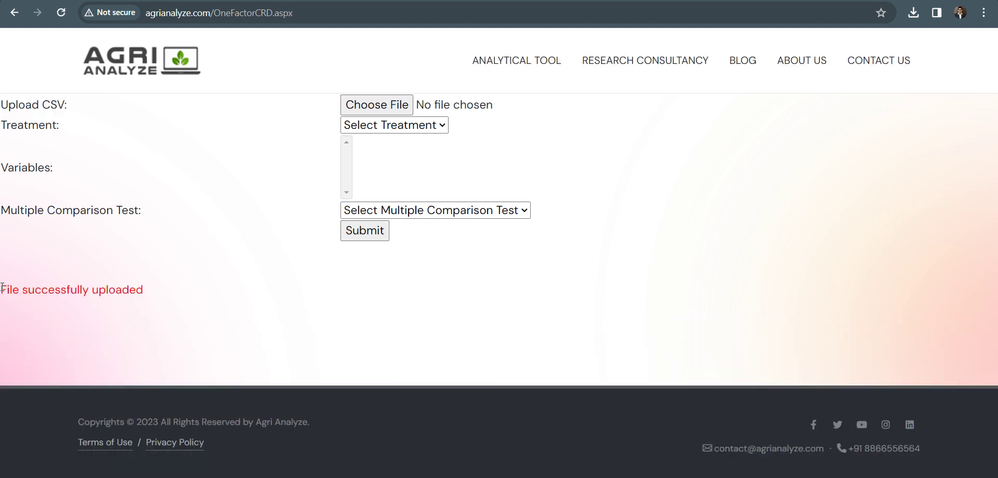
drag(2, 288, 179, 292)
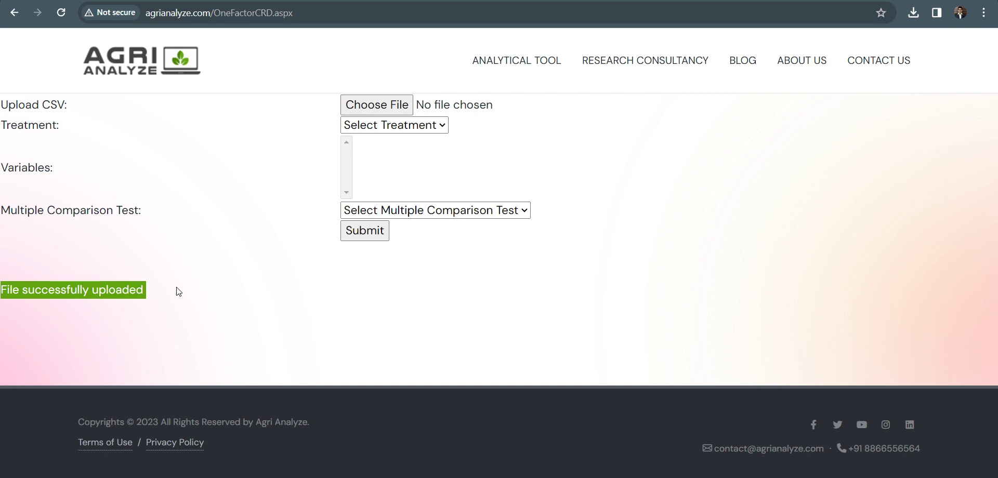
Step: Set Sugar as the treatment and look through the list of variables
click(377, 127)
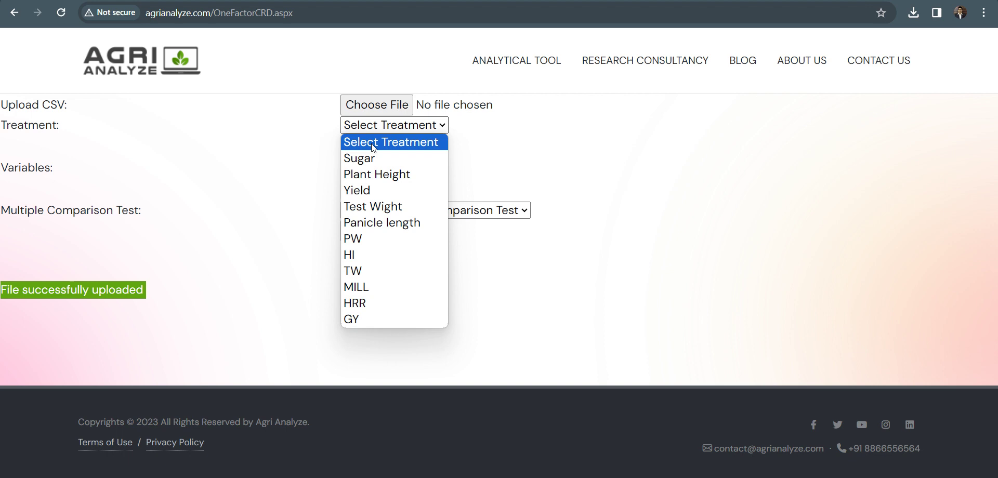
click(439, 159)
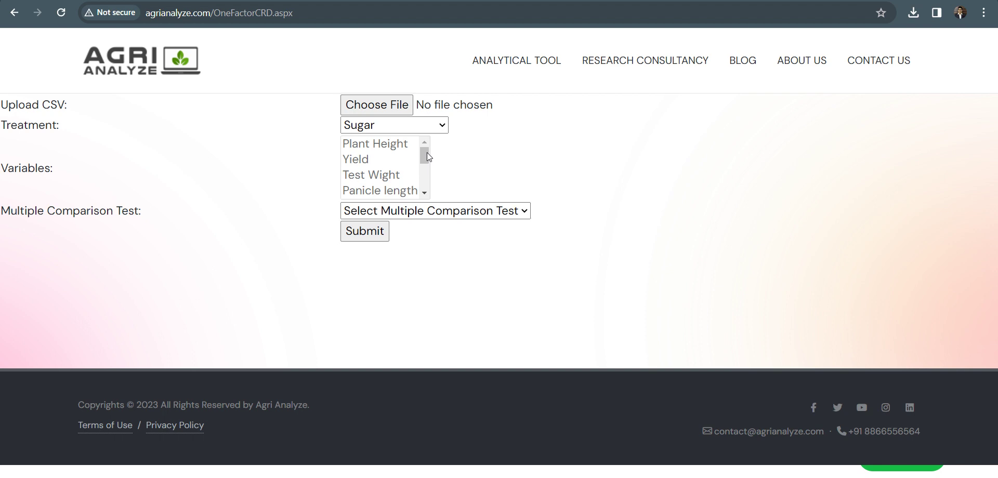
mouse_move(427, 153)
mouse_down()
mouse_move(422, 188)
mouse_move(423, 165)
mouse_up()
drag(422, 152, 425, 182)
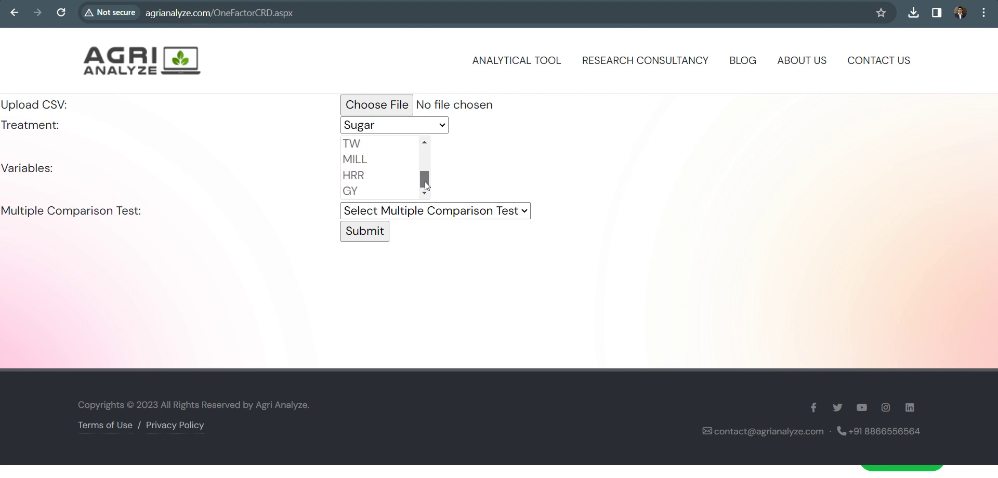
Step: Set the multiple comparison test to Least significant difference Test and submit the analysis form
click(372, 212)
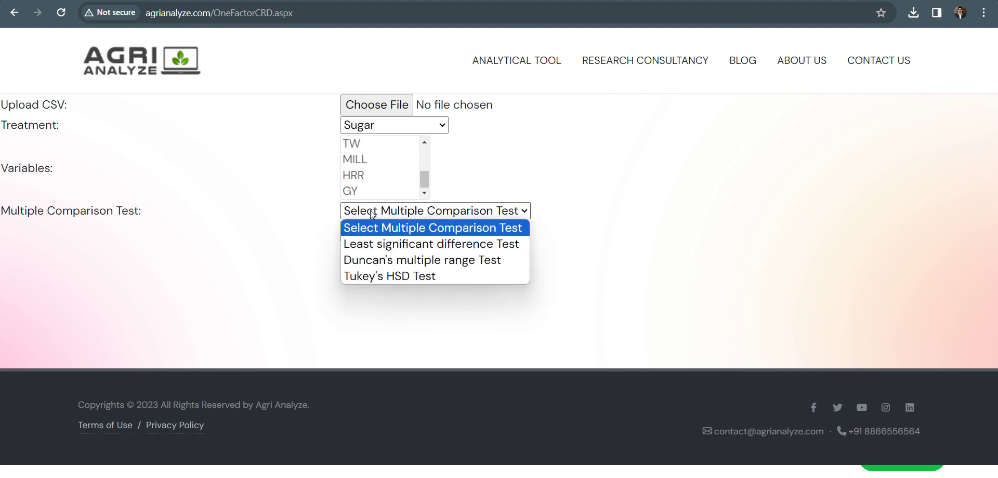
click(383, 250)
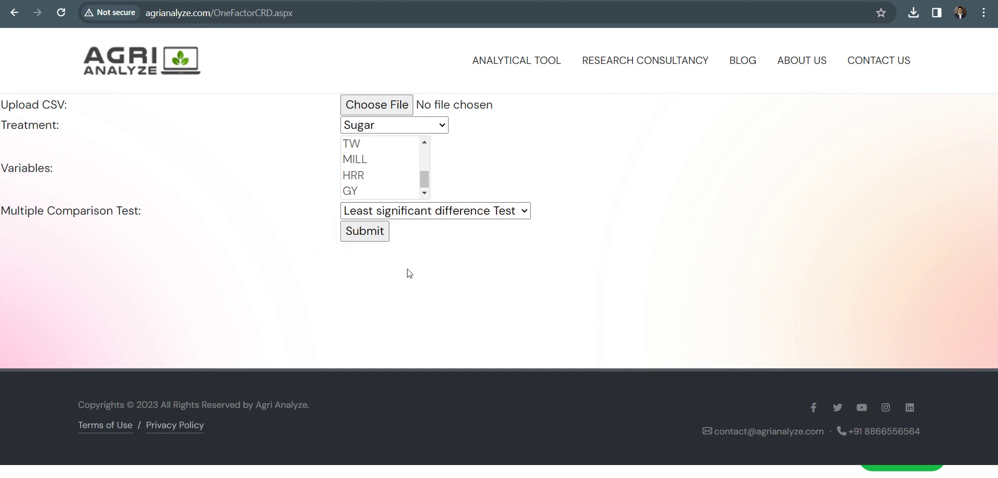
click(369, 237)
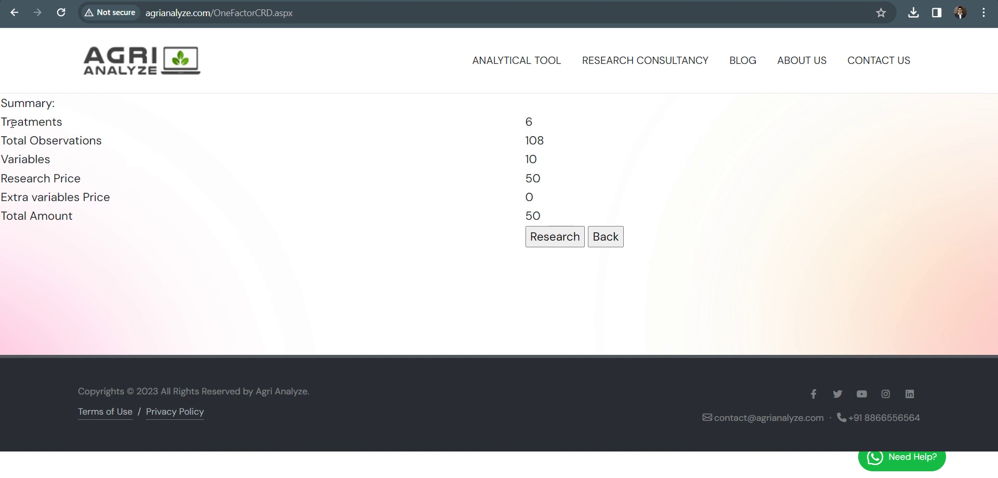
Step: Check the total observations and variables in the summary and run the research
double_click(529, 142)
double_click(529, 161)
click(548, 240)
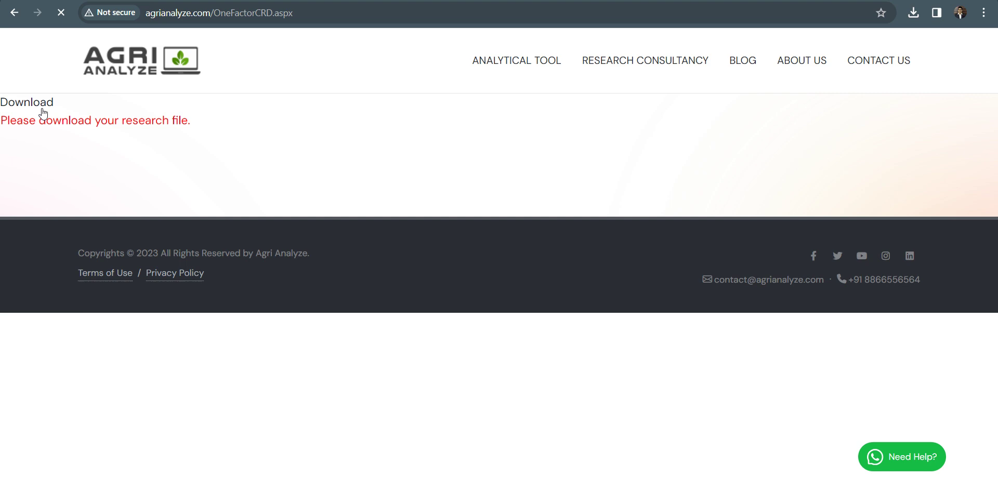
Step: Download the research PDF, keep it despite the insecure-download block, and open it from its folder
click(42, 109)
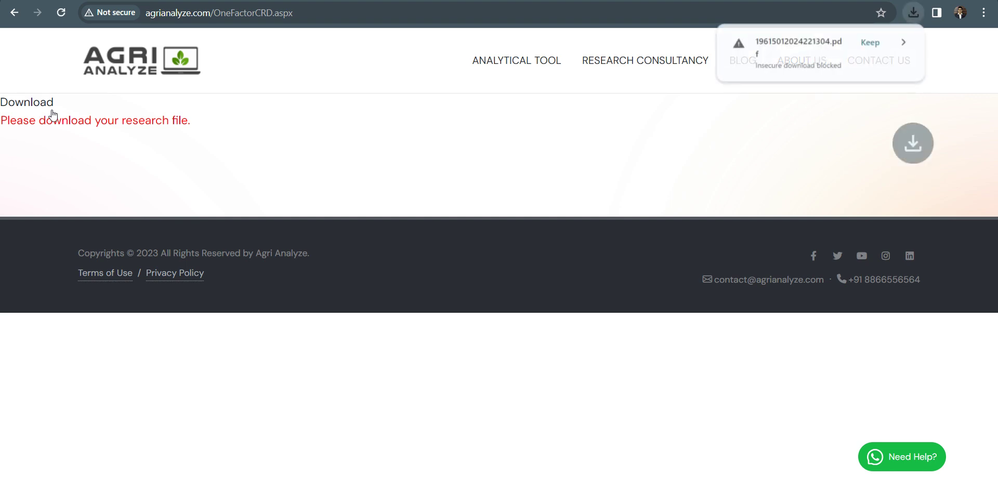
click(877, 42)
click(902, 43)
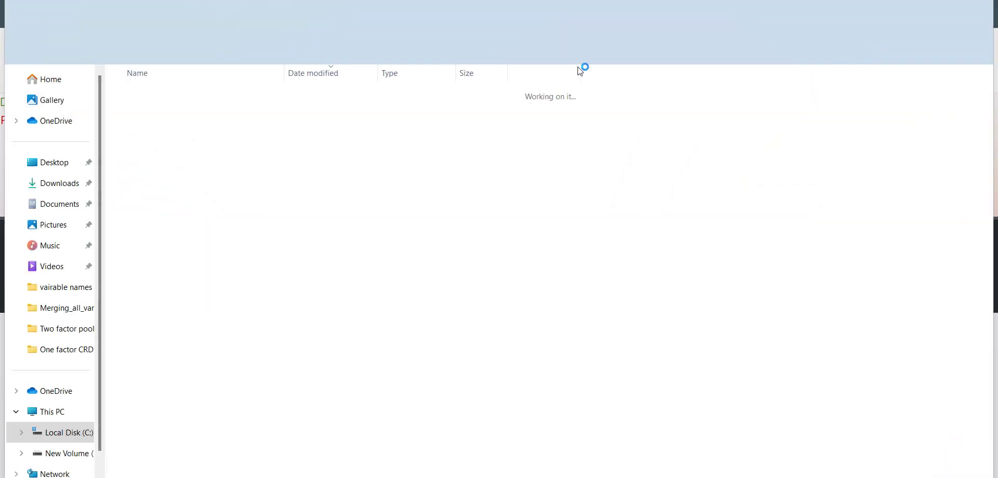
double_click(187, 113)
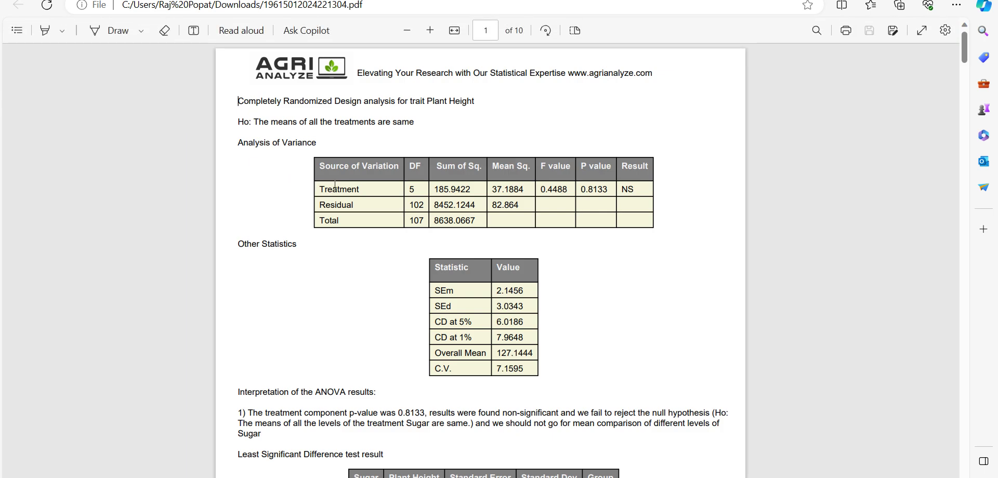
Step: Examine the Plant Height report's title, null hypothesis and Analysis of Variance table at a larger zoom
ctrl+scroll(335, 184, up, 4)
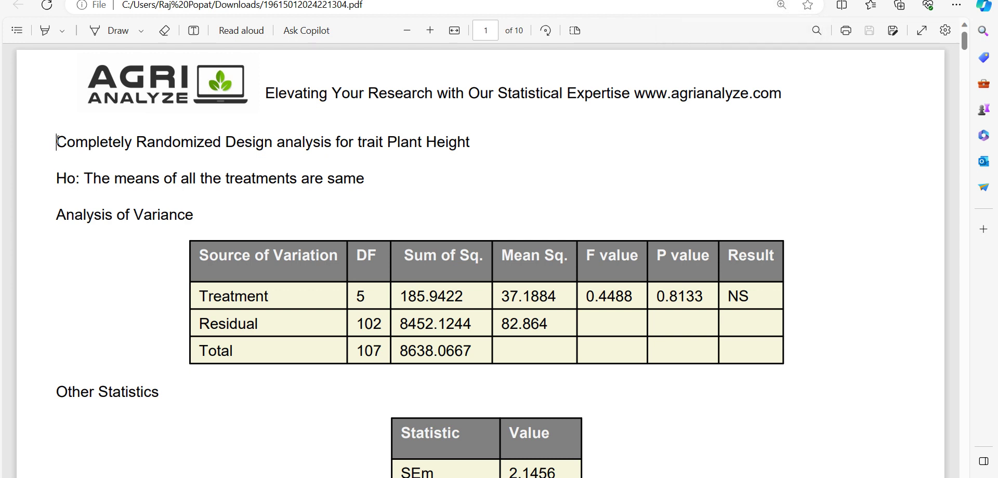
drag(56, 141, 490, 151)
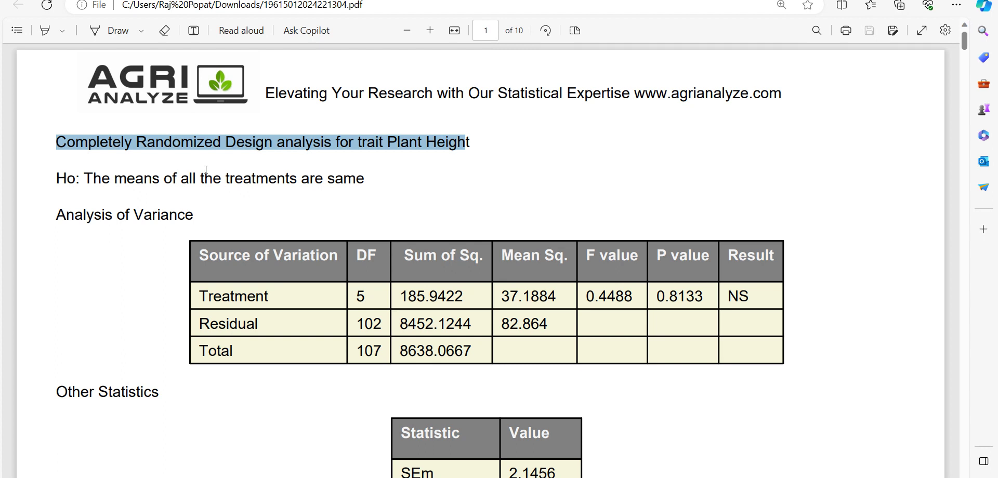
double_click(65, 179)
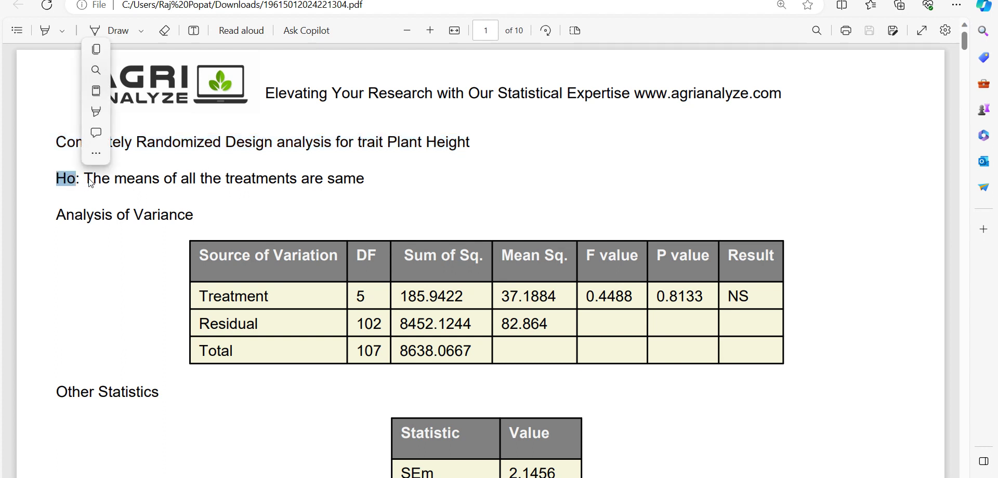
click(85, 185)
drag(86, 186, 370, 185)
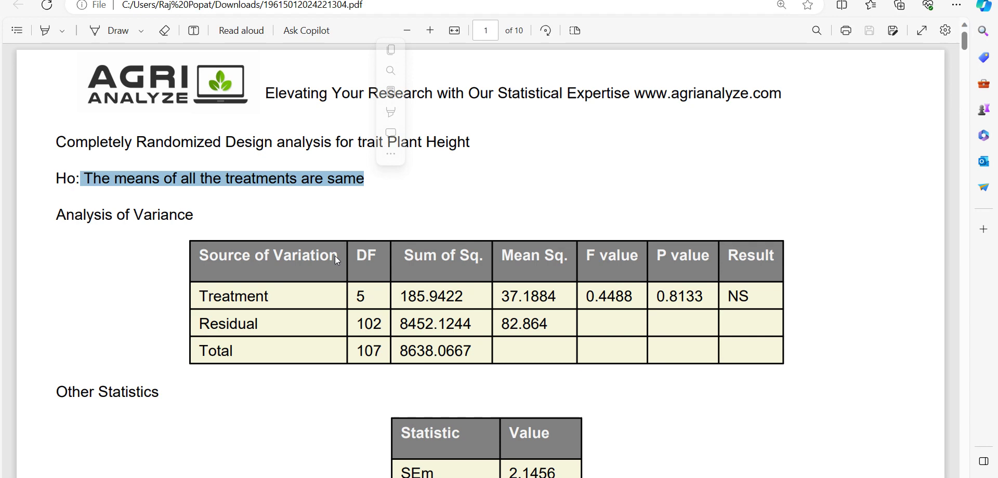
scroll(335, 256, down, 1)
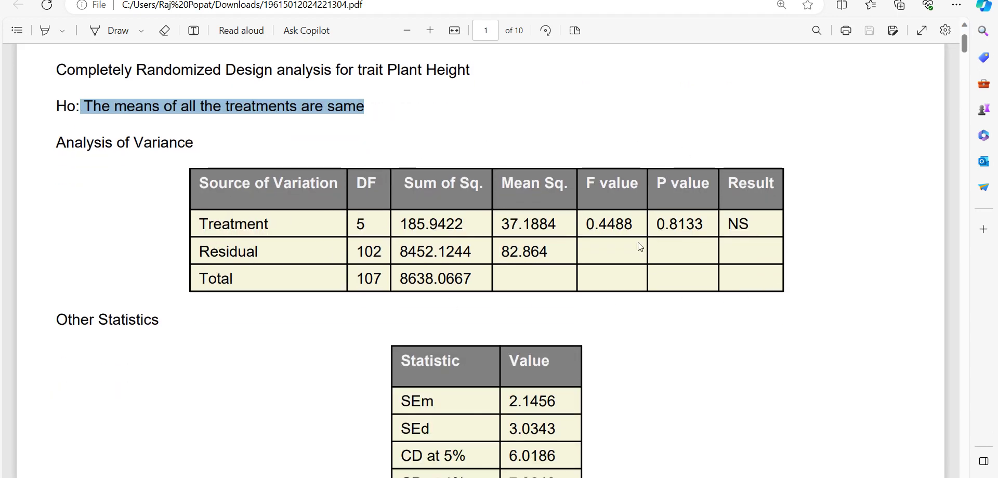
Step: Check the treatment's P value and result for Plant Height, plus the overall mean and C.V. under Other Statistics
drag(660, 230, 756, 223)
click(729, 224)
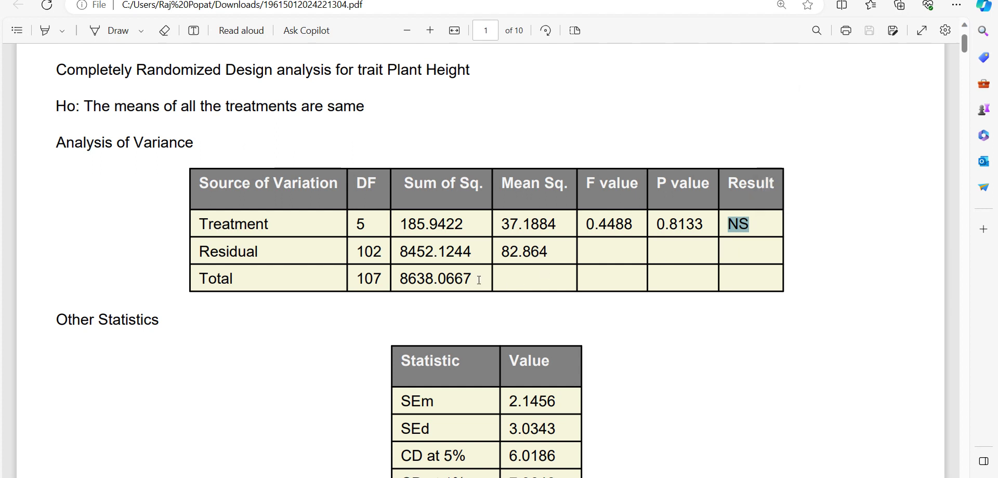
scroll(479, 287, down, 2)
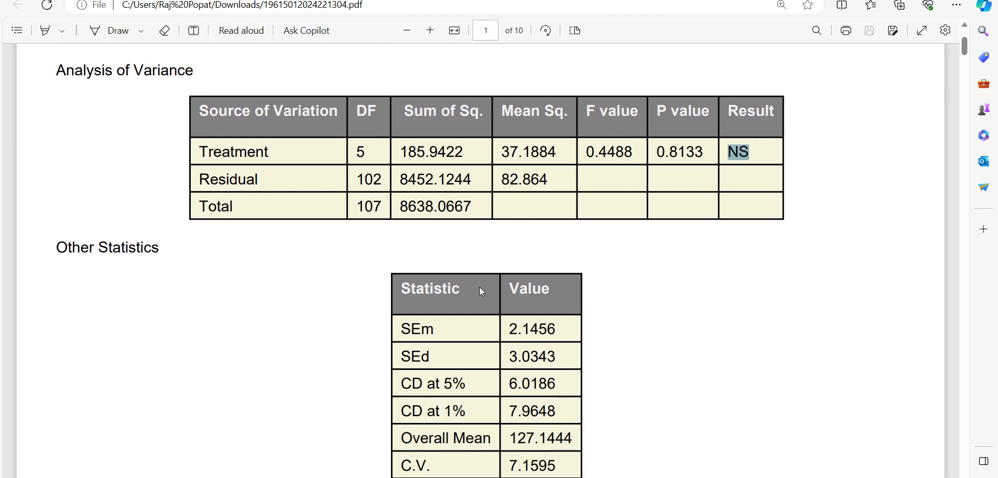
scroll(482, 292, down, 2)
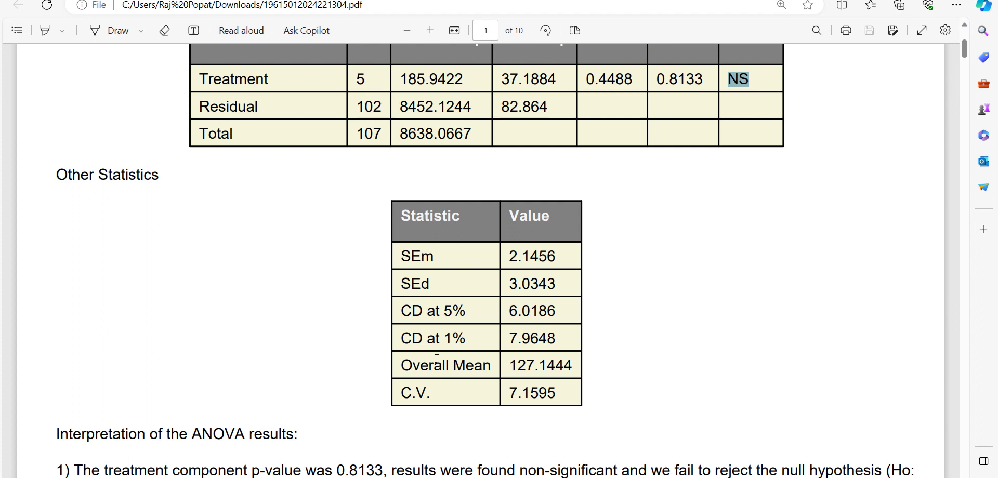
drag(513, 365, 583, 365)
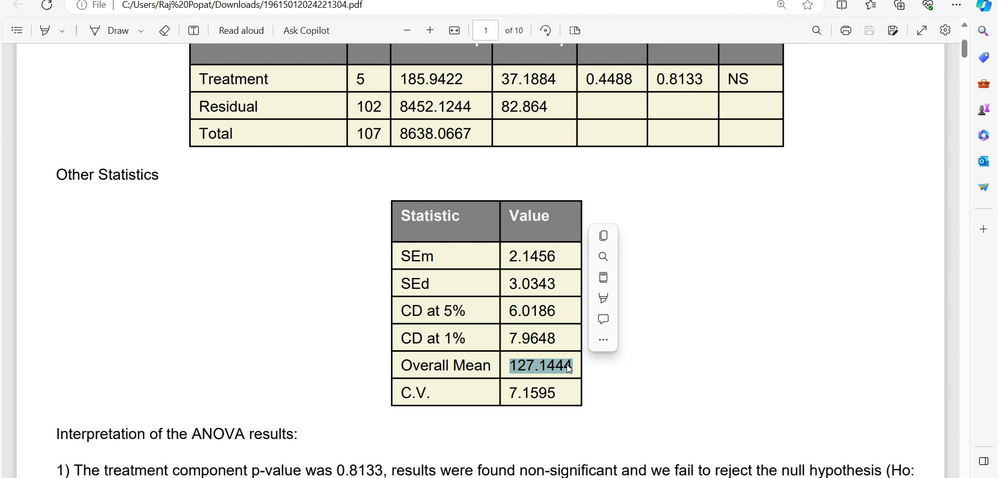
drag(510, 392, 556, 393)
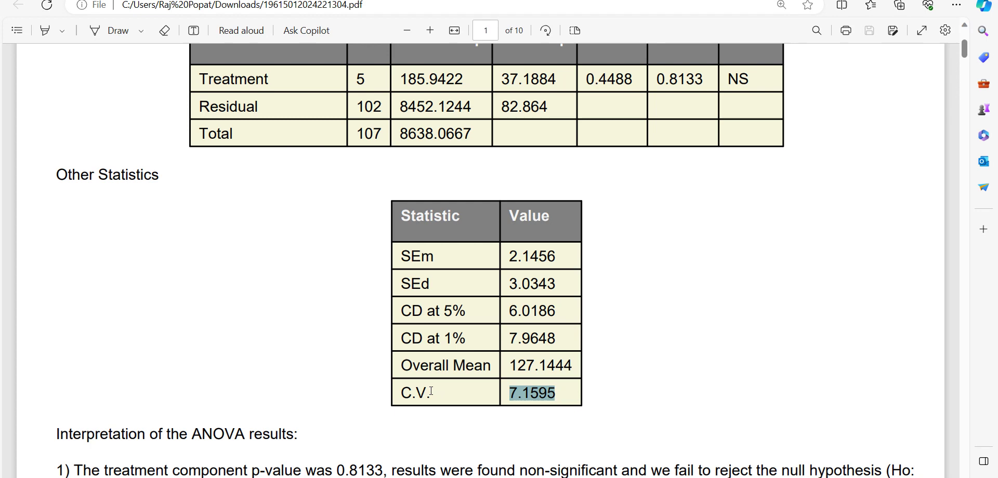
Step: Read the Plant Height ANOVA interpretation, covering the p-value, the null hypothesis decision and the advice on comparing Sugar level means
scroll(431, 390, down, 5)
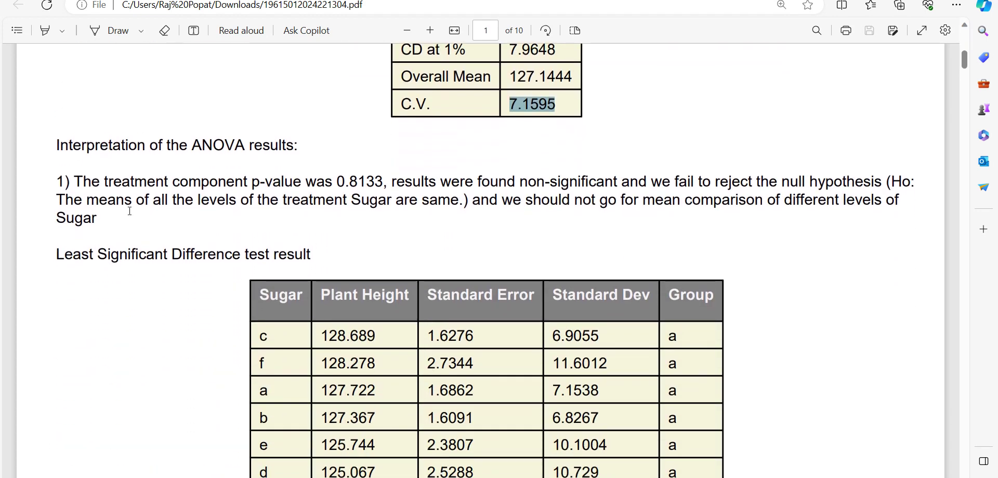
drag(52, 145, 329, 147)
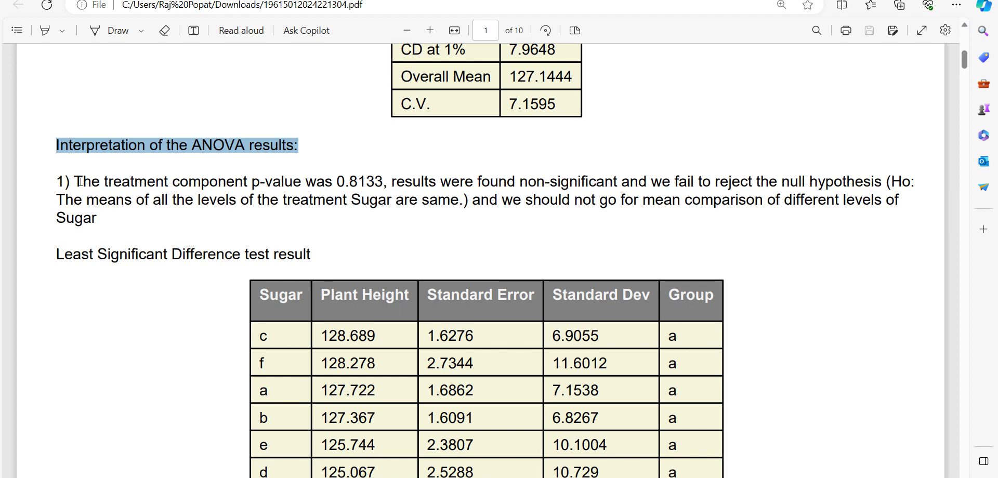
drag(80, 178, 379, 182)
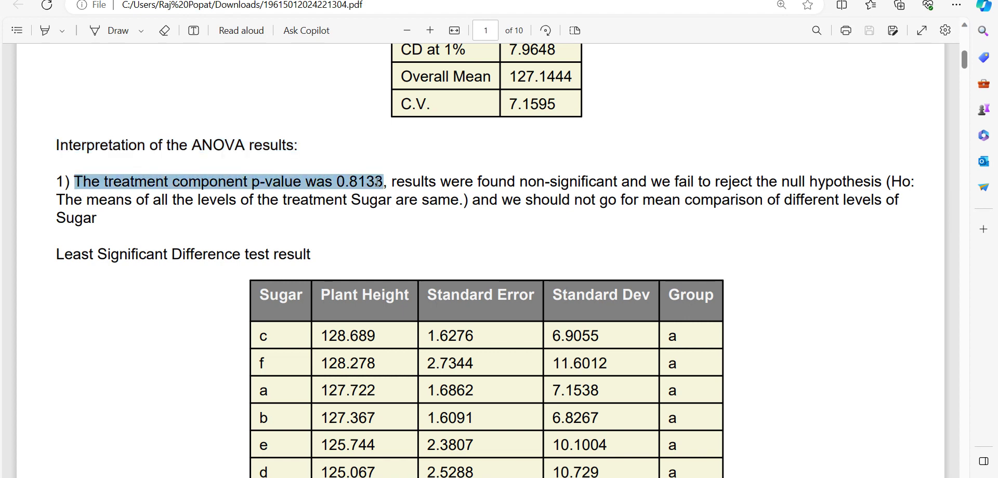
drag(441, 182, 880, 191)
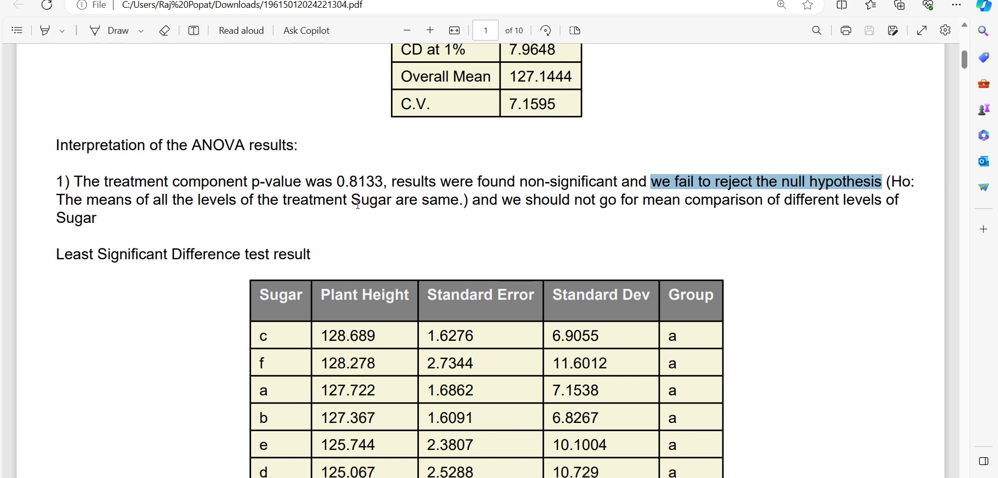
drag(352, 201, 392, 199)
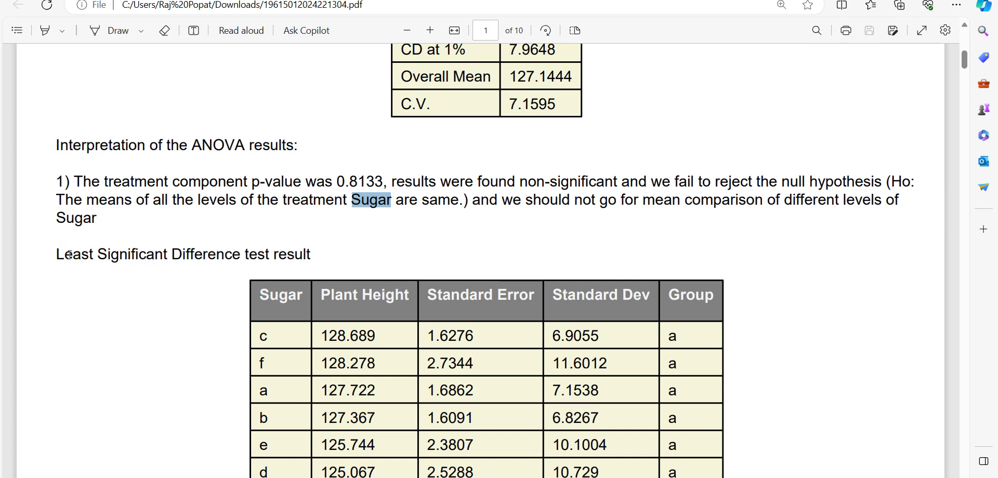
drag(57, 255, 324, 261)
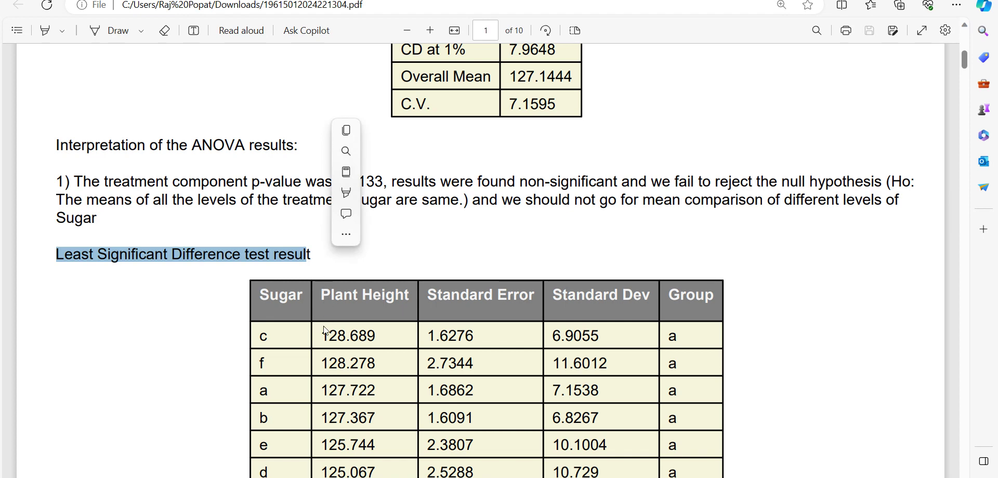
scroll(326, 356, down, 1)
scroll(325, 353, down, 1)
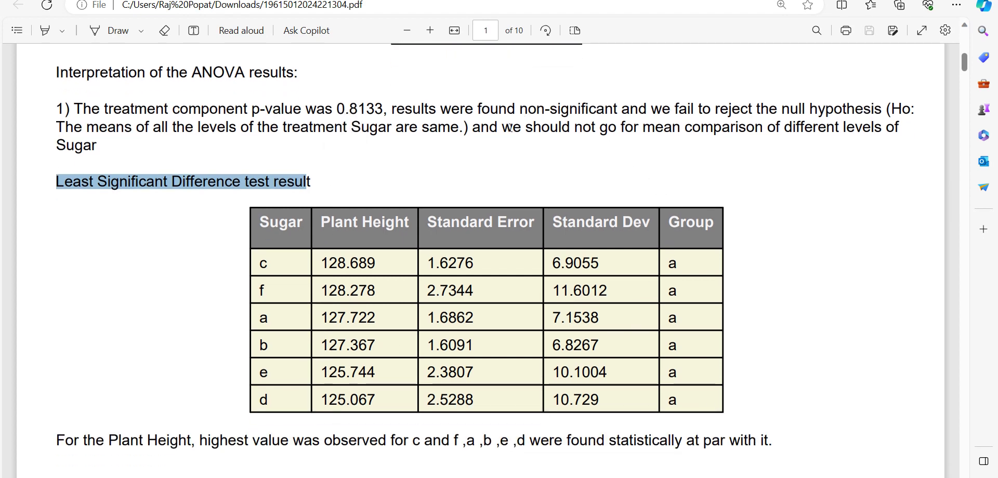
drag(502, 127, 908, 127)
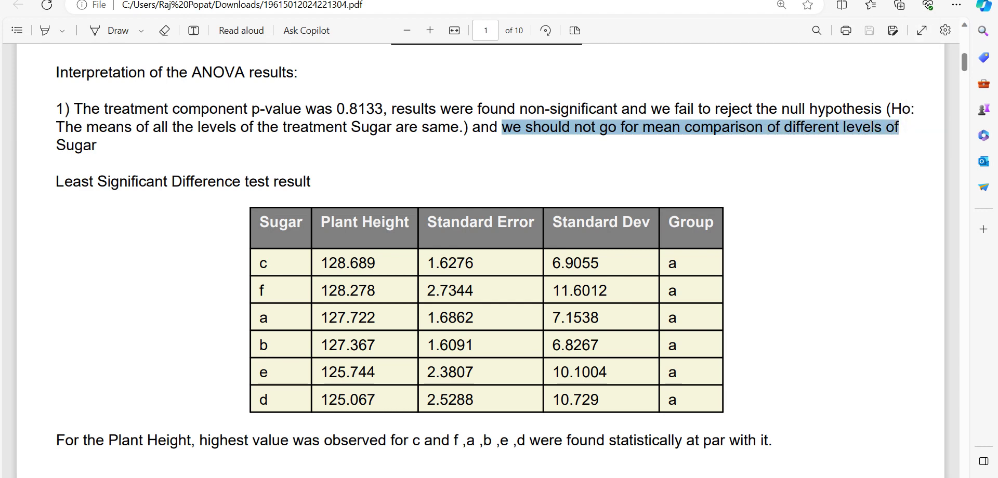
Step: Examine the Plant Height Least Significant Difference table's groups, standard errors and standard deviations, and its concluding sentence
scroll(492, 241, down, 2)
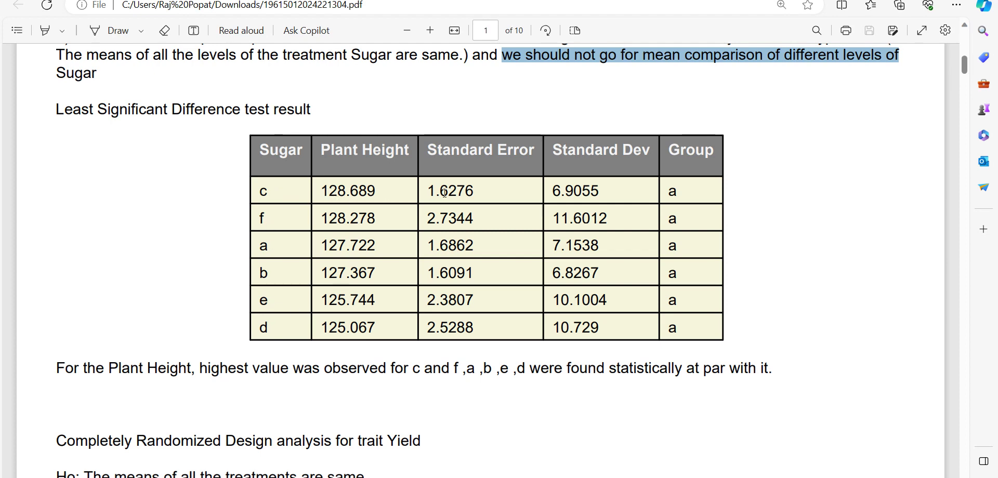
drag(681, 188, 669, 301)
drag(676, 329, 668, 329)
scroll(382, 258, down, 1)
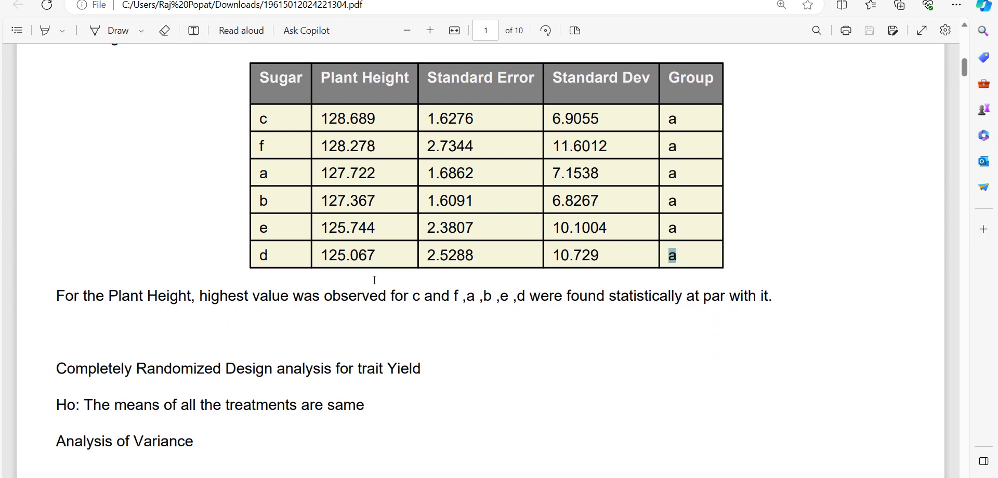
drag(428, 77, 535, 77)
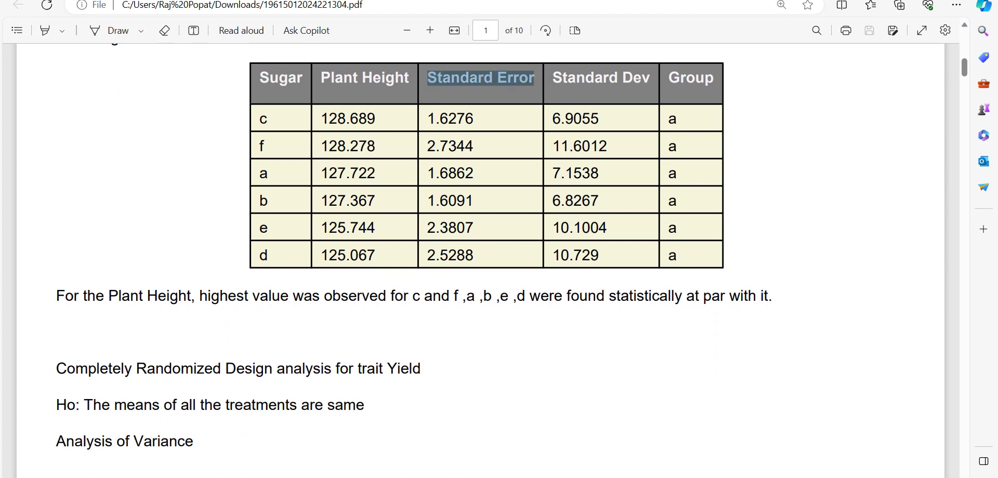
click(563, 177)
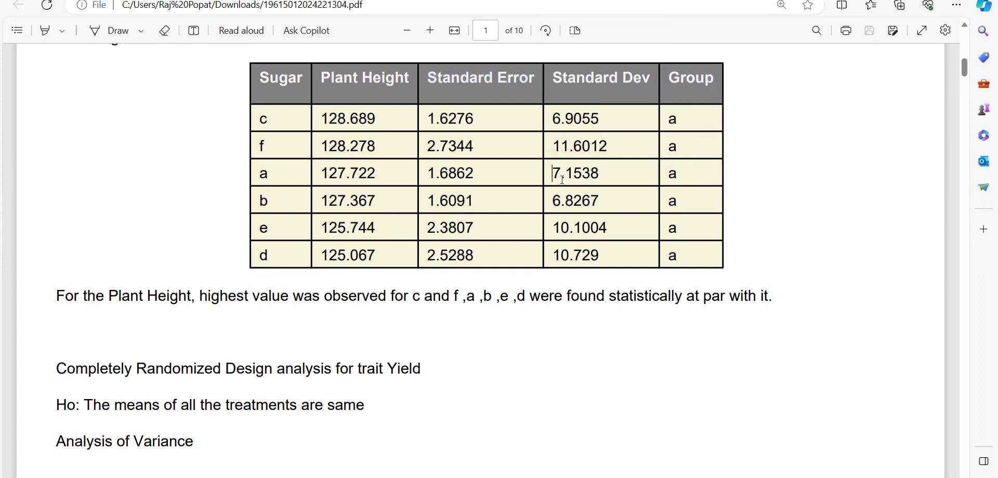
drag(553, 78, 650, 77)
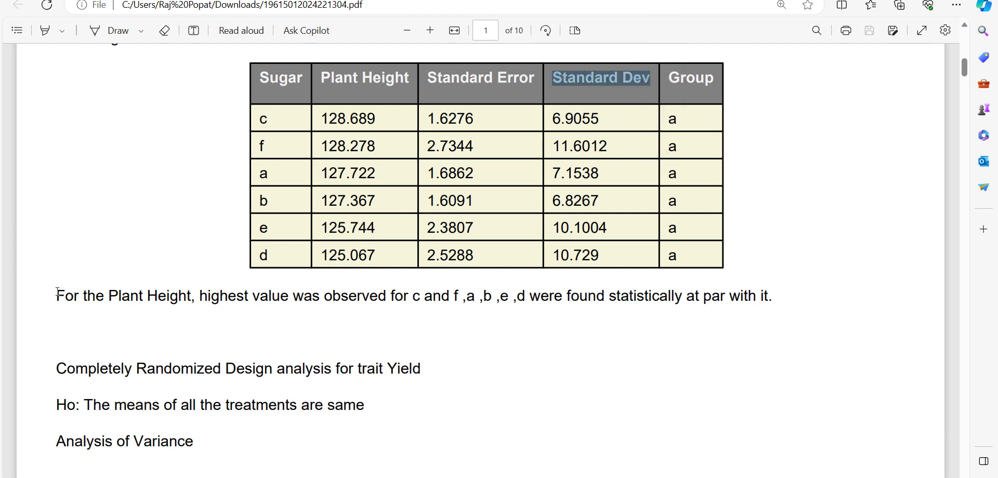
drag(58, 292, 813, 287)
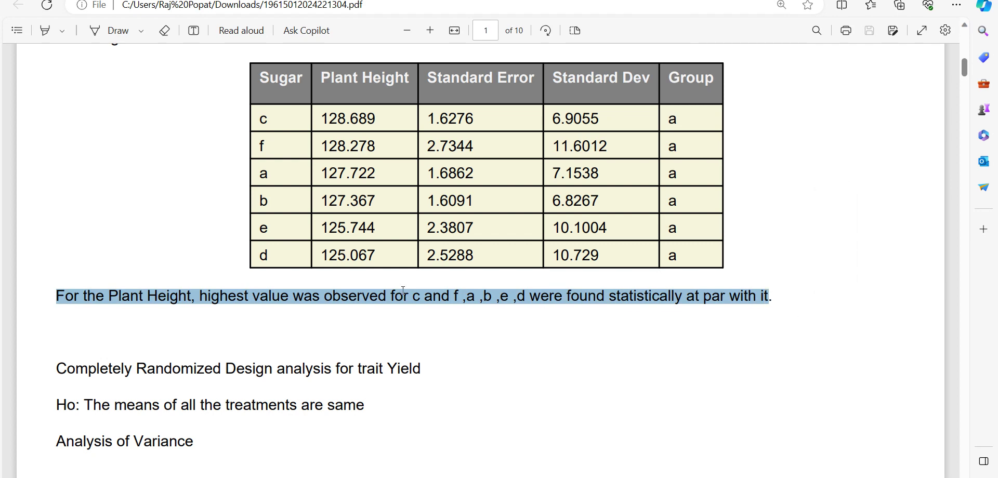
Step: Skim the report's analyses for the following traits, from Yield and Test Wight through PW
scroll(403, 290, down, 4)
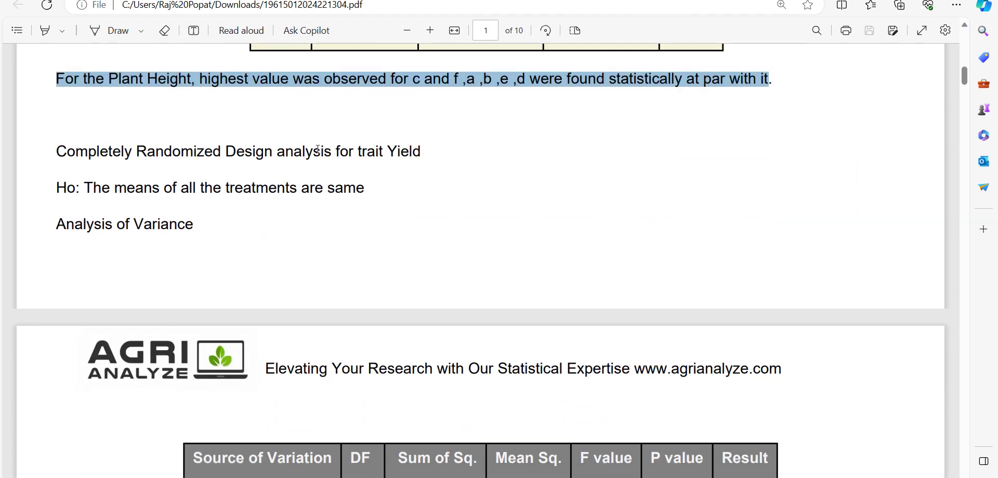
drag(352, 154, 441, 155)
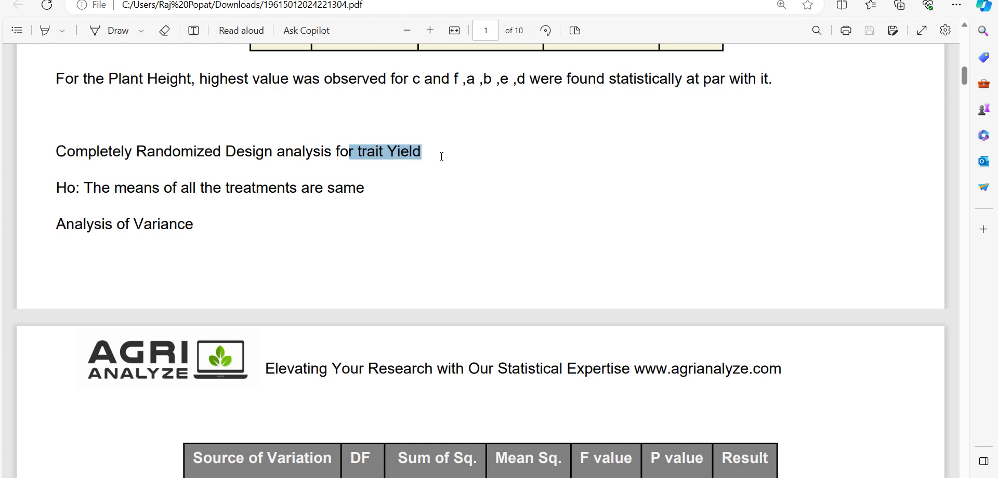
scroll(446, 172, down, 20)
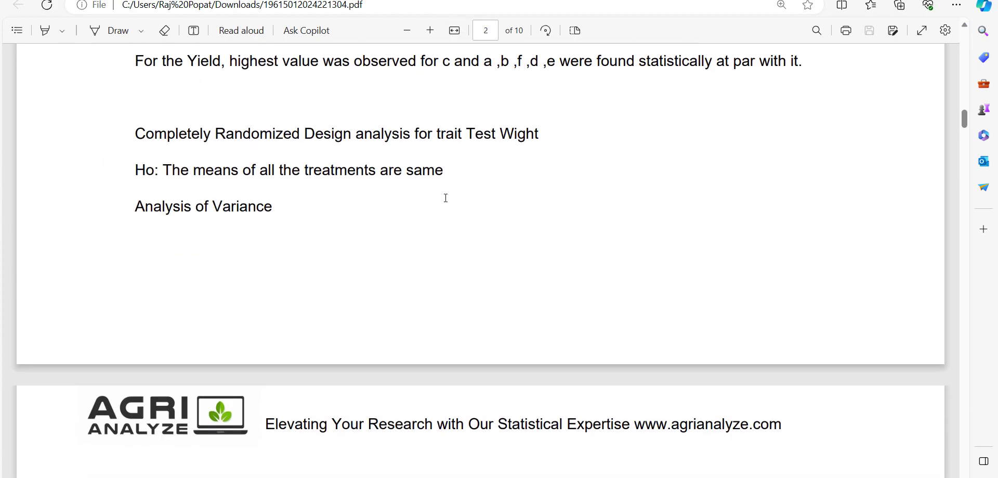
scroll(447, 203, down, 20)
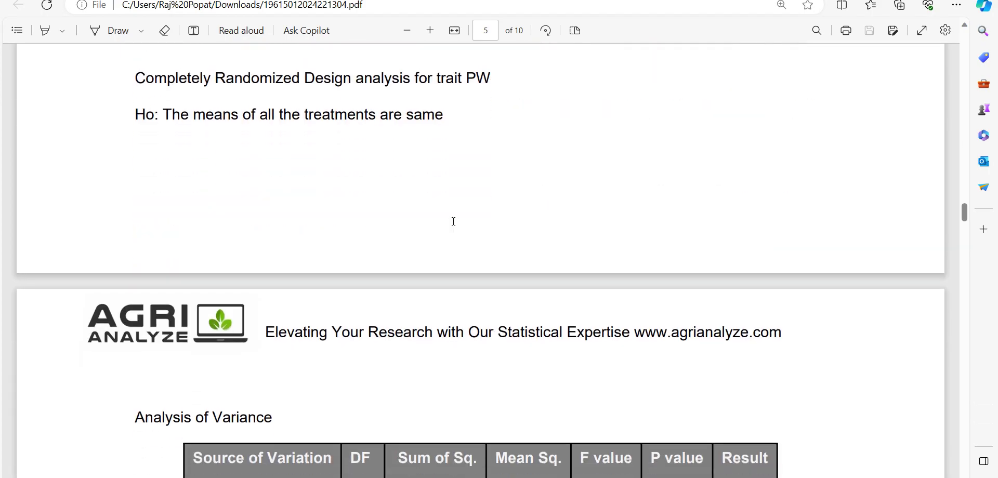
scroll(453, 221, down, 20)
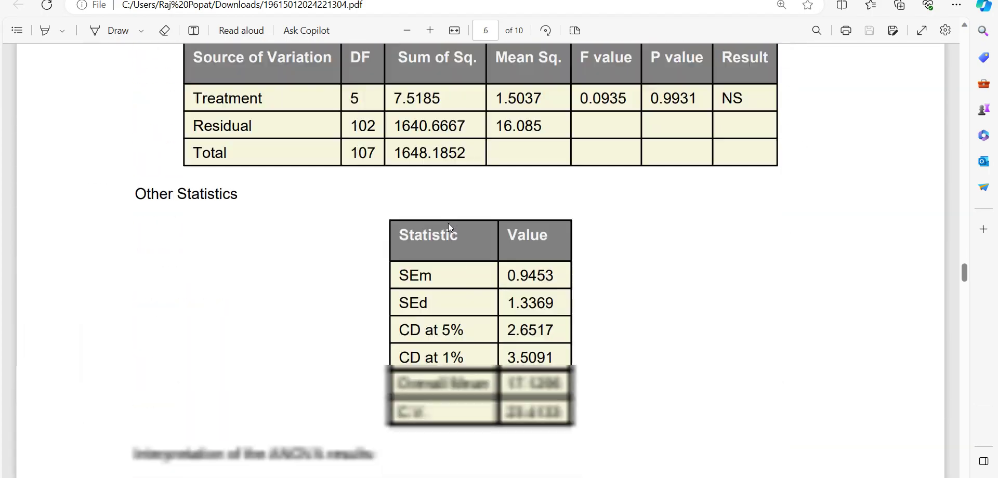
scroll(448, 223, down, 3)
Step: Review the final trait GY on the report's last pages, including its ANOVA, interpretation and Least Significant Difference result
drag(964, 289, 959, 465)
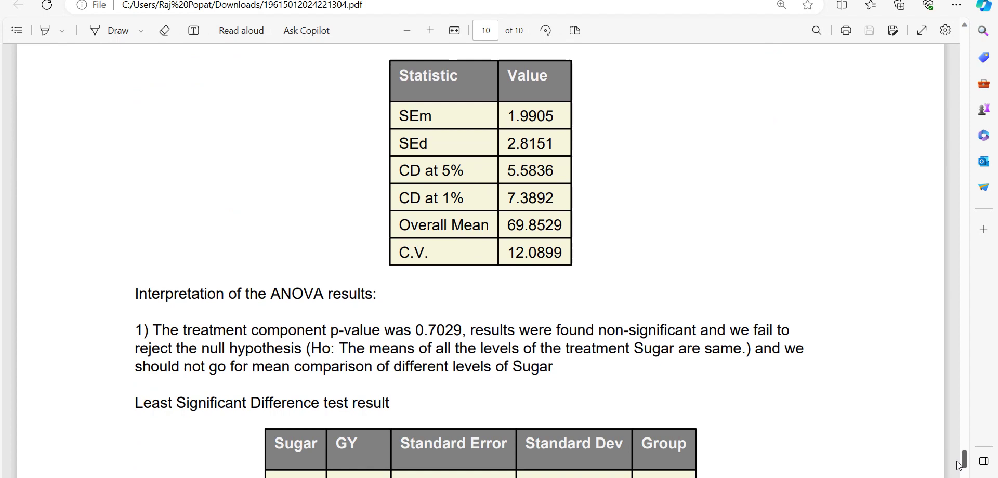
scroll(599, 269, up, 8)
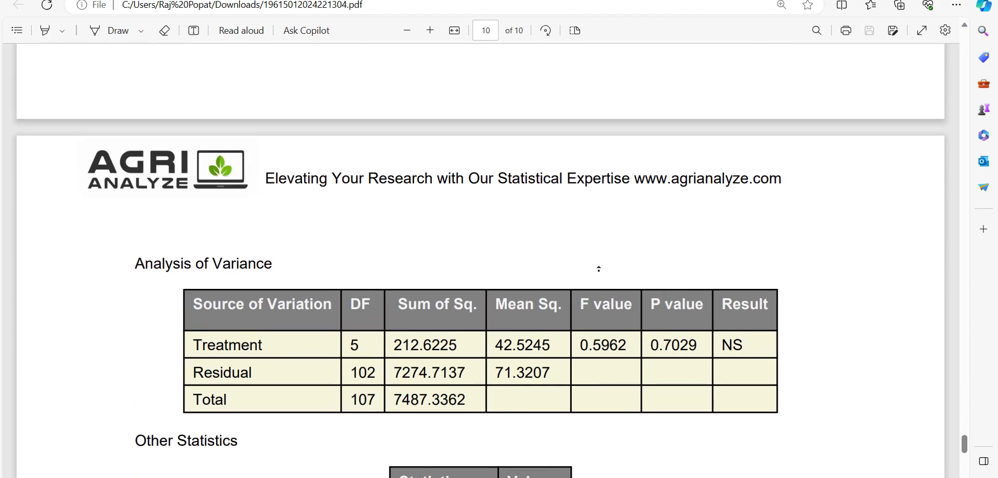
scroll(599, 268, up, 6)
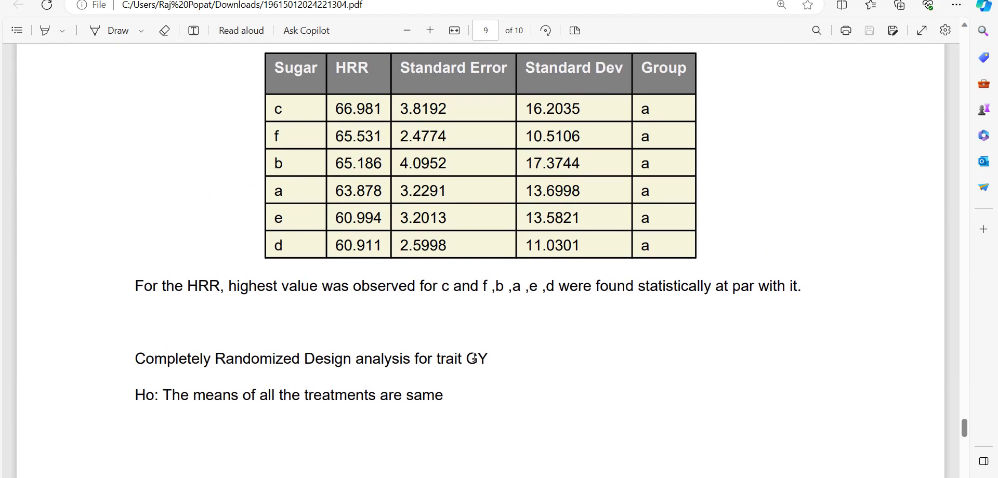
double_click(473, 358)
scroll(450, 293, down, 15)
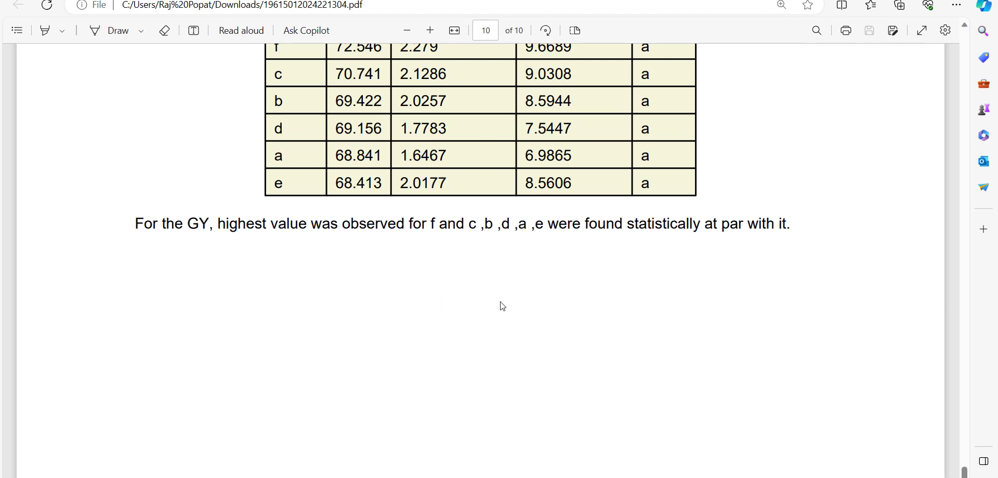
scroll(502, 307, up, 12)
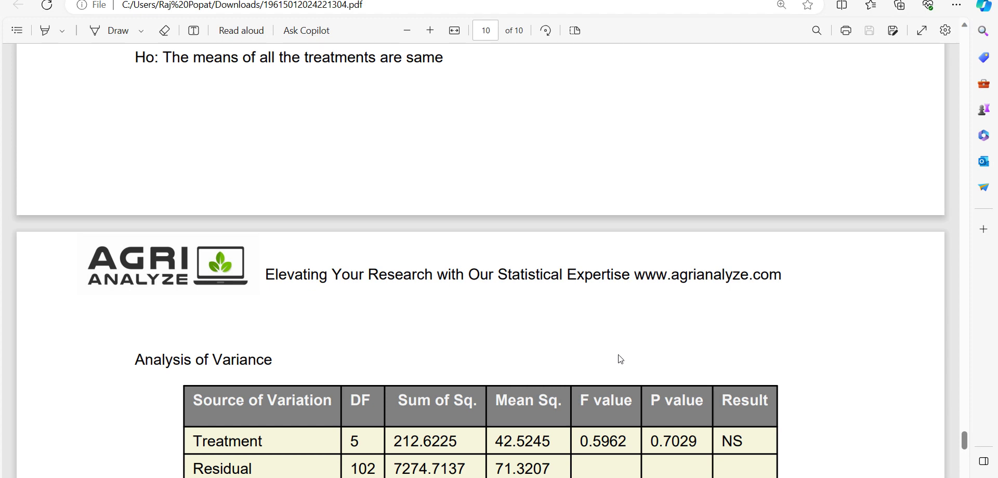
mouse_move(671, 477)
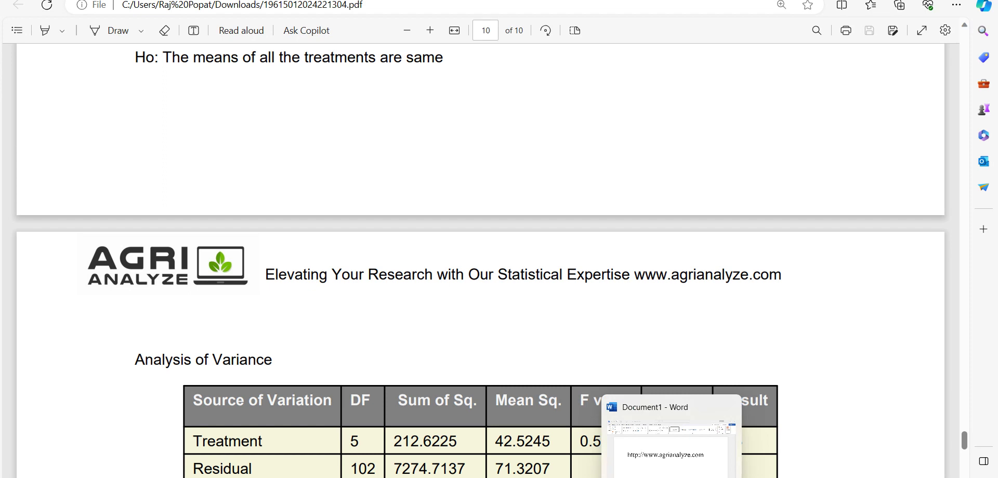
click(603, 447)
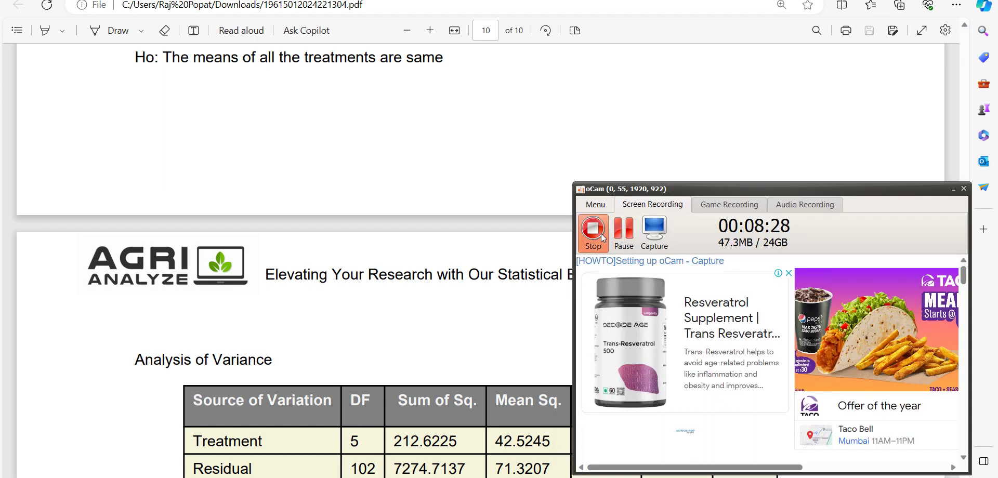